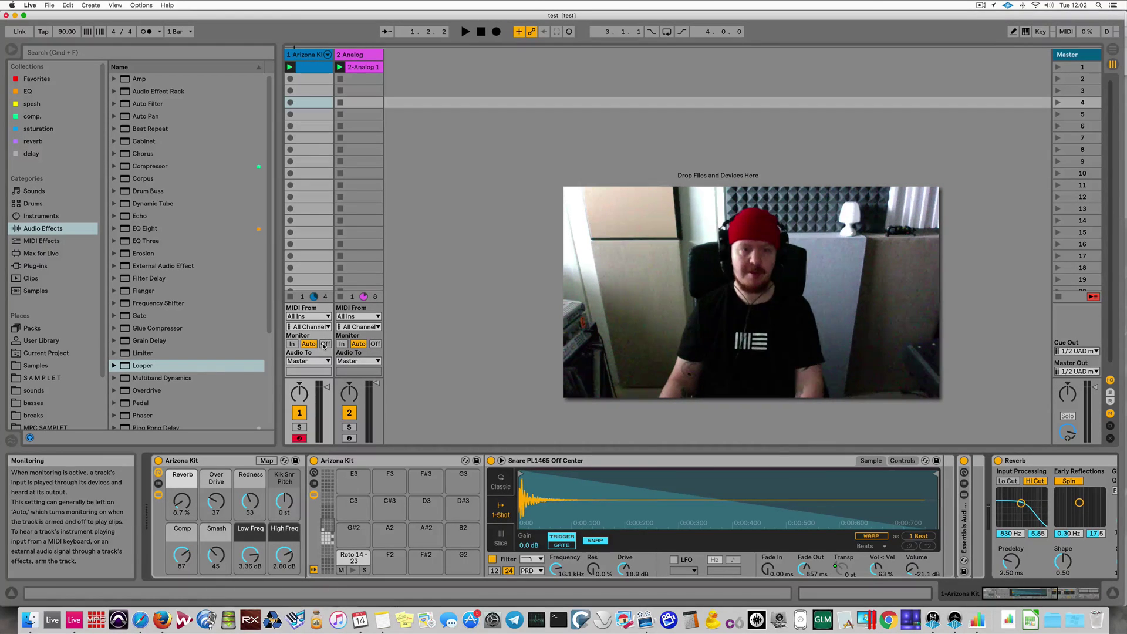
Solo the Arizona Kit drum track, hide the Info View, remove a stray Looper, and start playback.
left_click(298, 427)
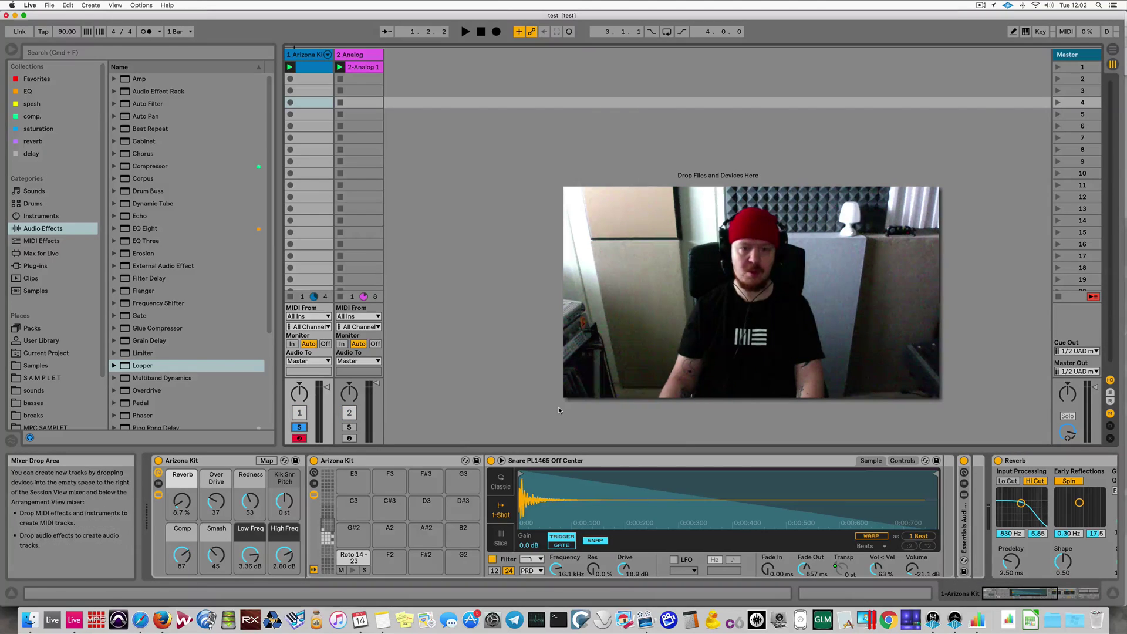
key("shift+question")
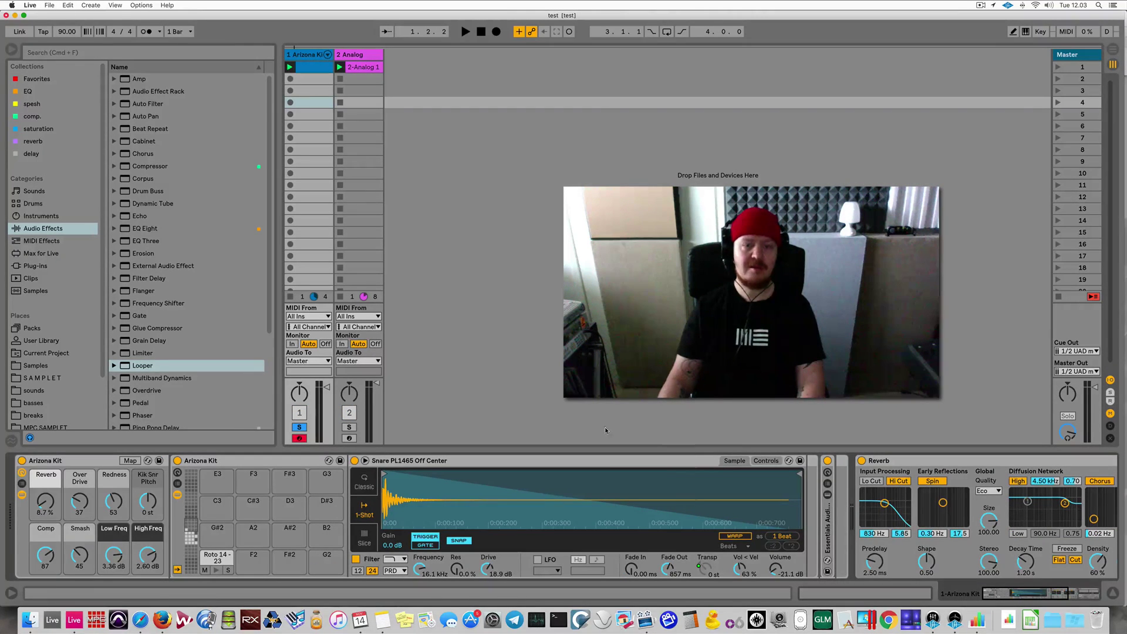
key("Return")
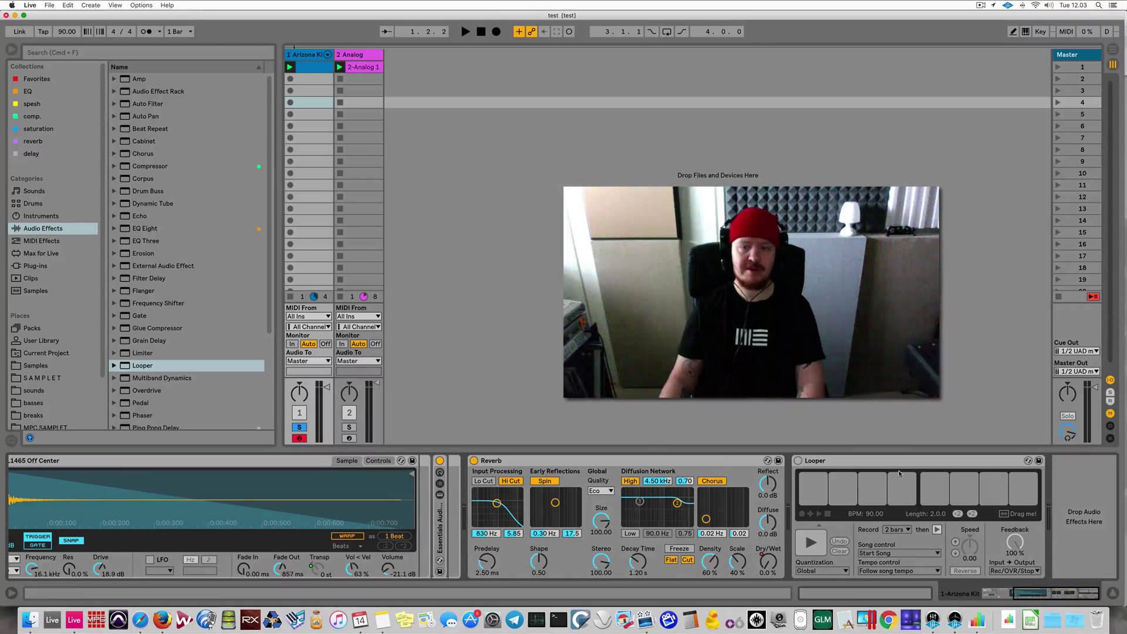
left_click(812, 460)
key("Delete")
key("space")
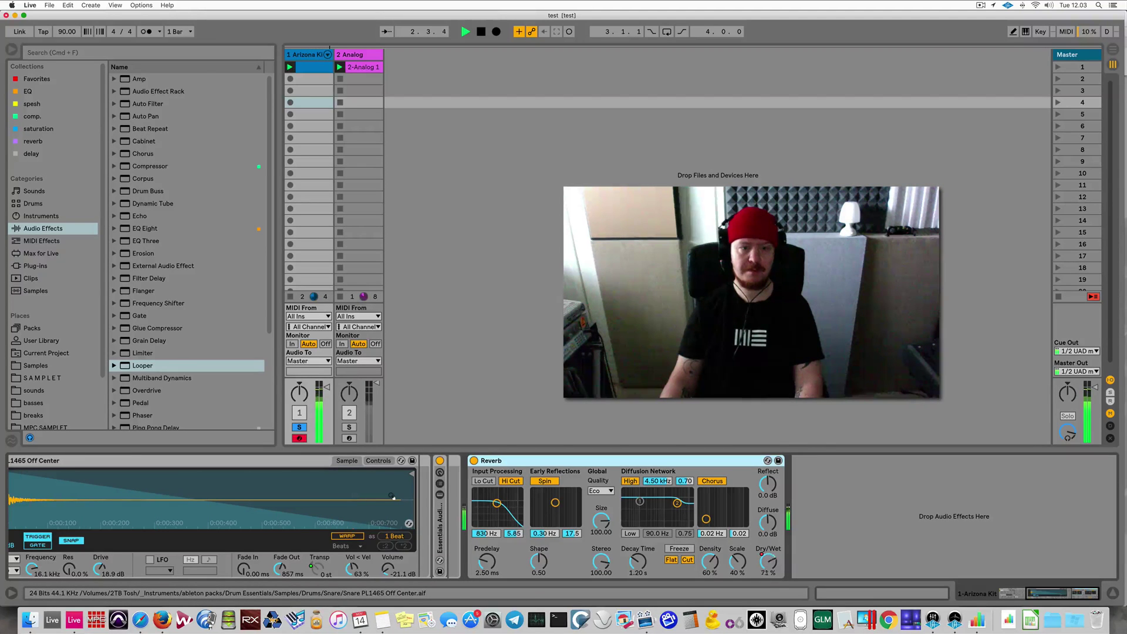
scroll(392, 497, "left", 5)
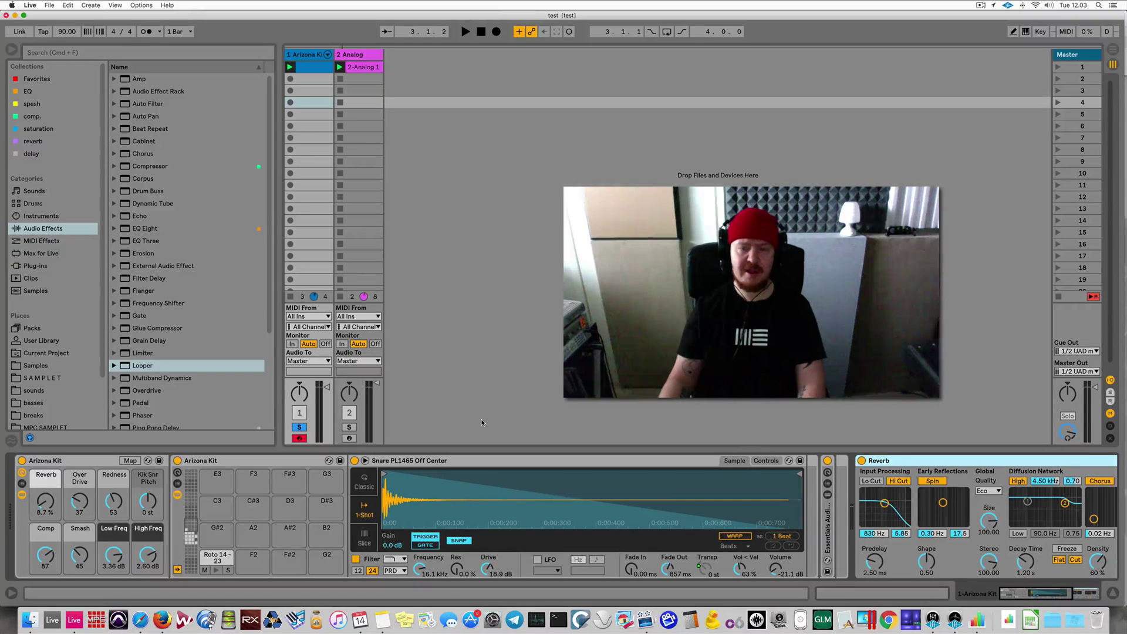
Add a Looper after the snare's Reverb and record a 2-bar drum loop into it.
double_click(141, 365)
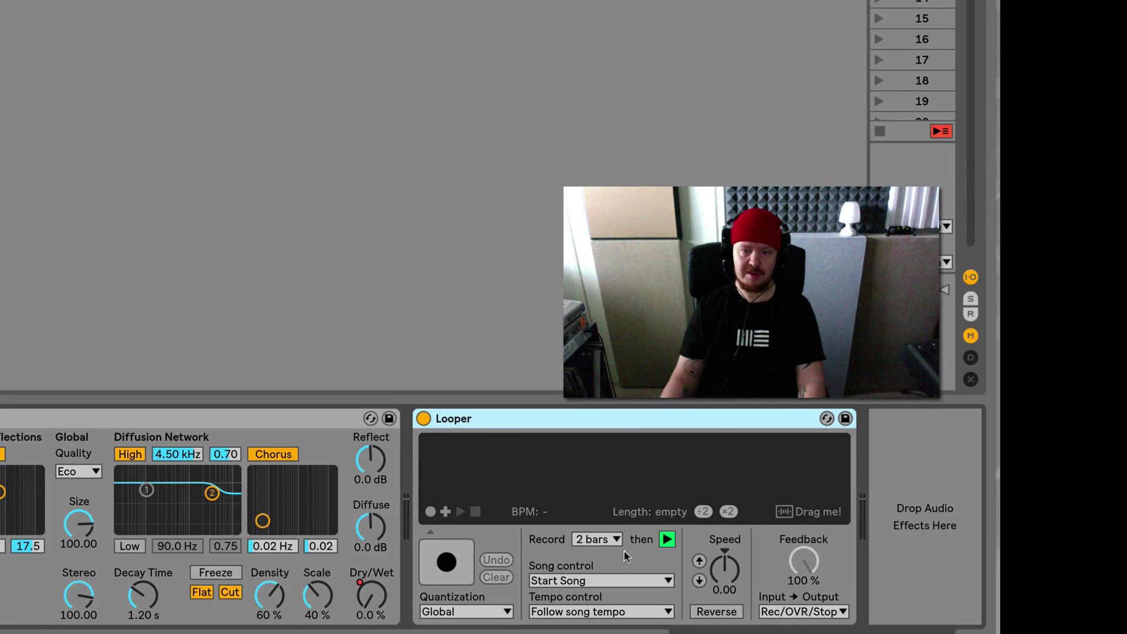
left_click(443, 562)
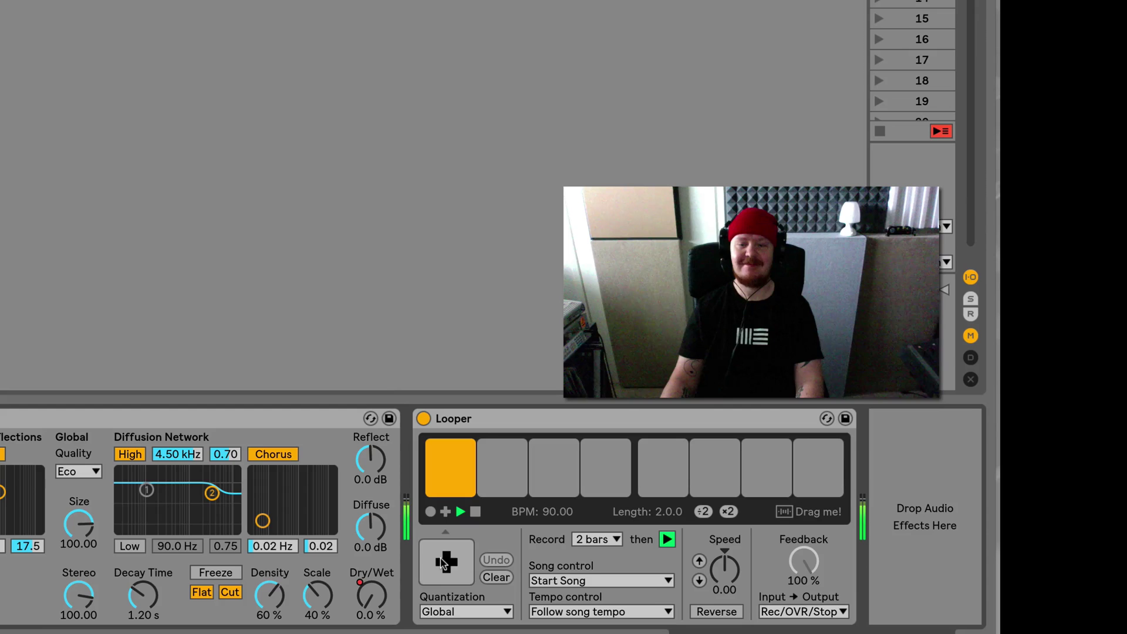
scroll(442, 562, "left", 5)
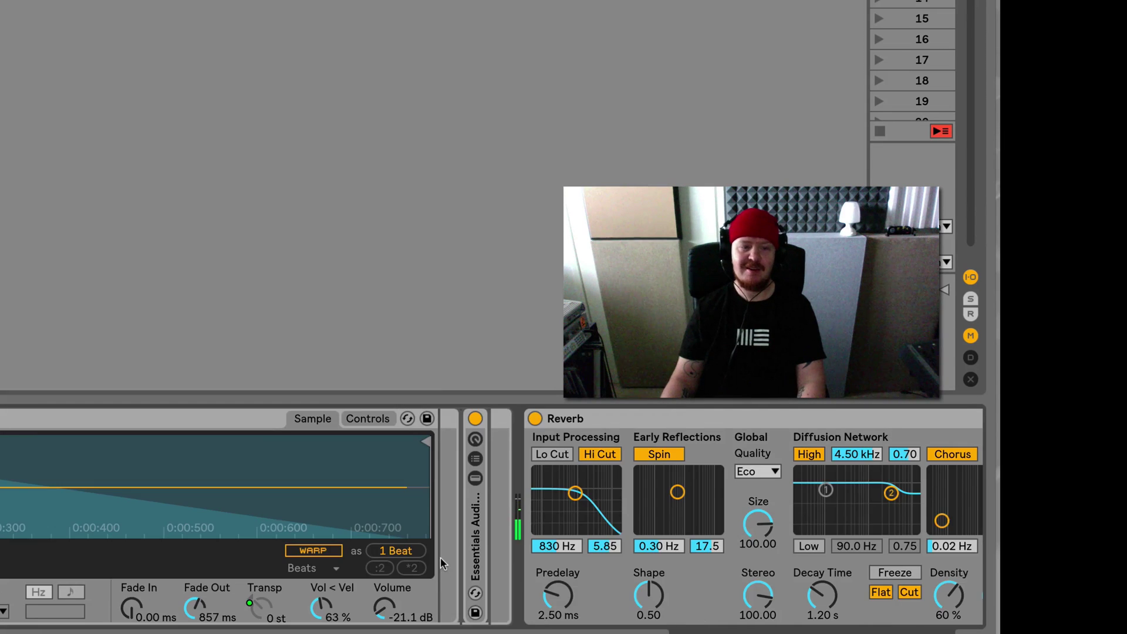
scroll(440, 557, "right", 5)
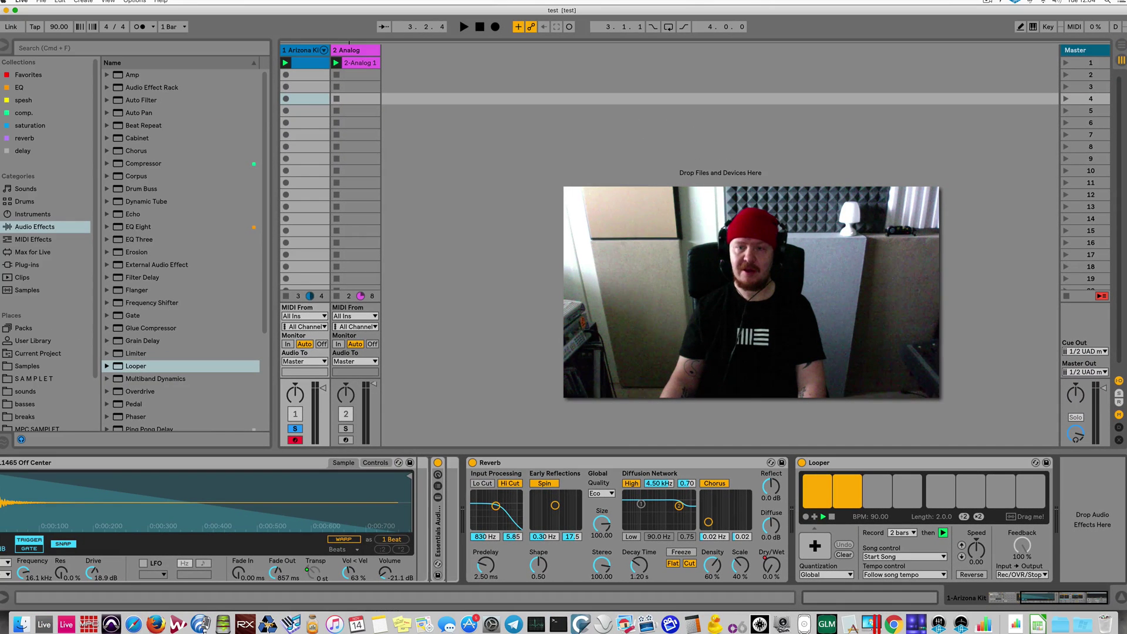
Drag the drum loop into new audio track 3, audition its clip, then solo the Analog track.
left_click_drag(1024, 517, 441, 61)
left_click(396, 428)
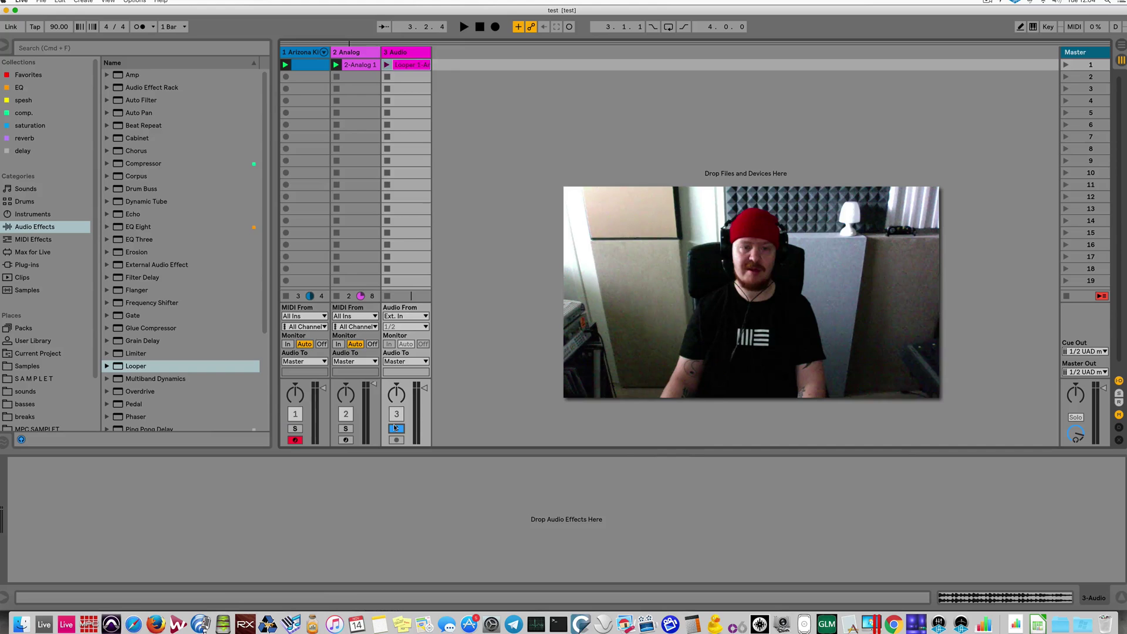
left_click(413, 65)
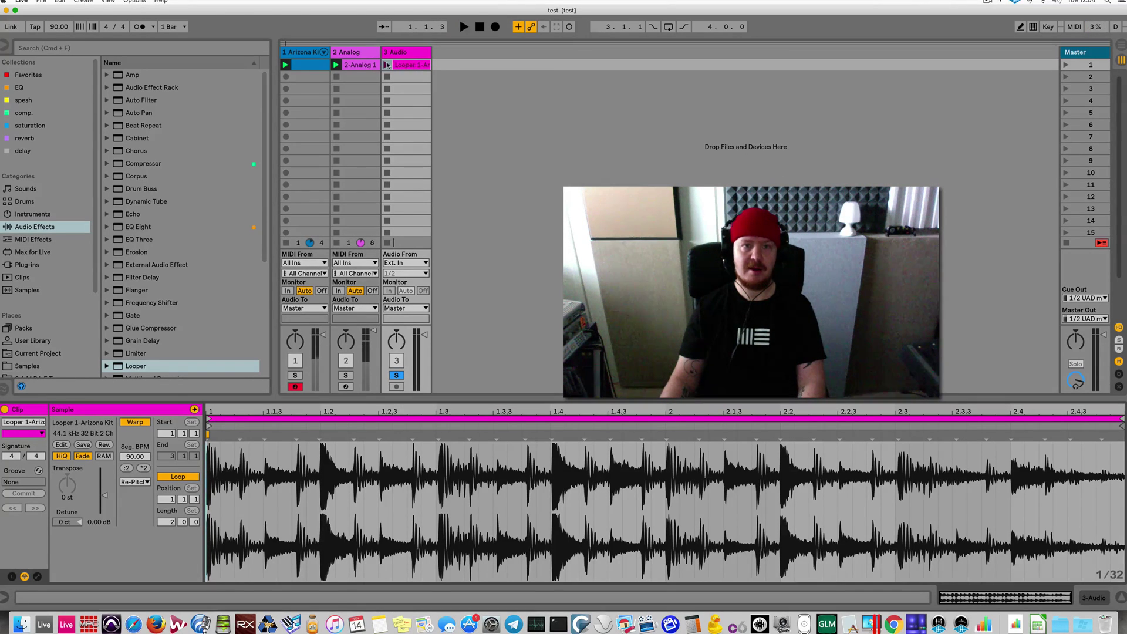
left_click(387, 65)
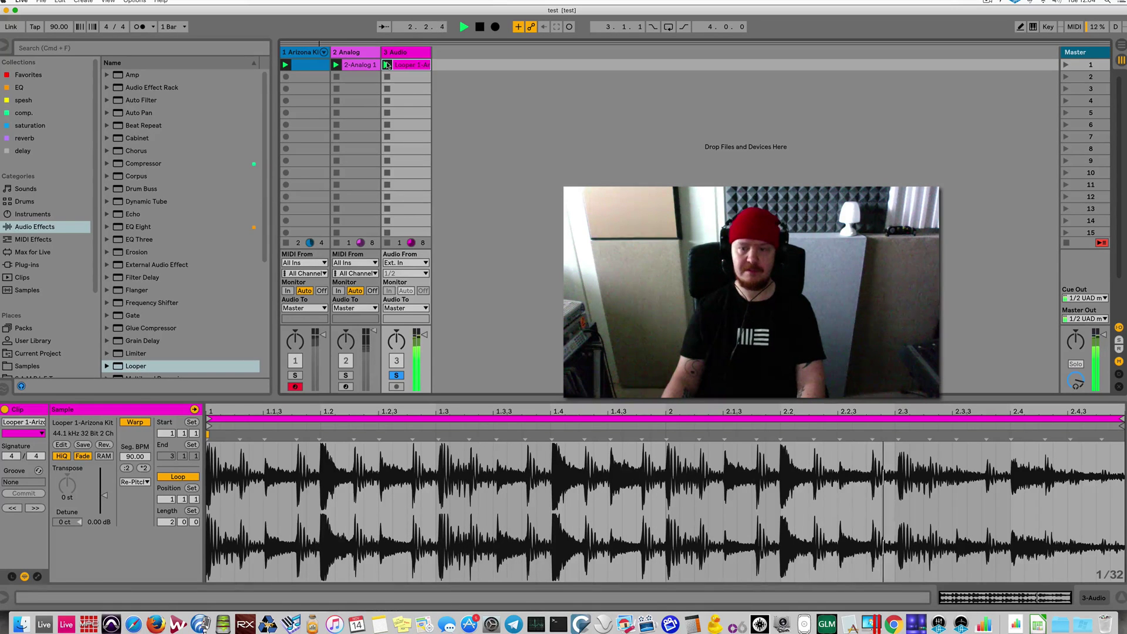
key("space")
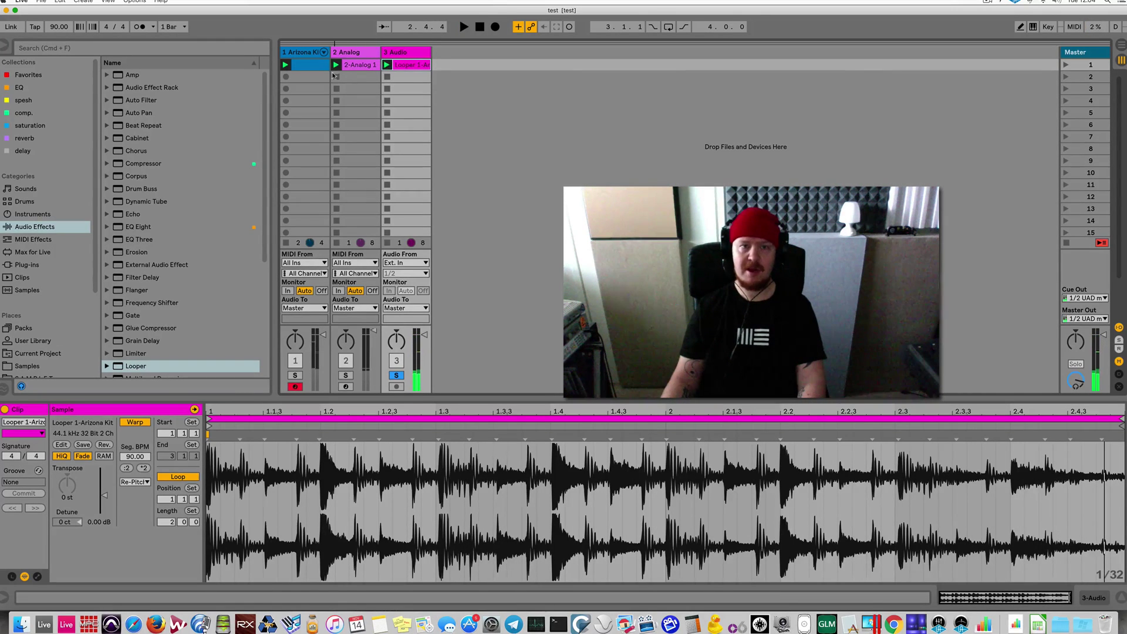
left_click(345, 375)
Show the Analog track's devices and solo it together with the Arizona Kit drum track.
double_click(365, 52)
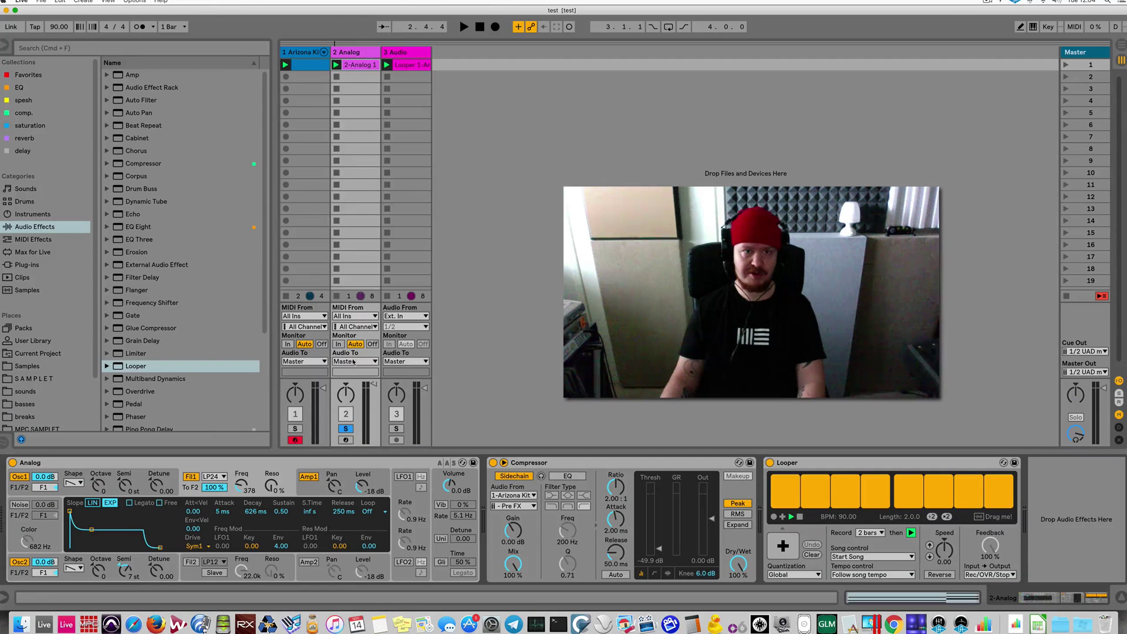
left_click(297, 428)
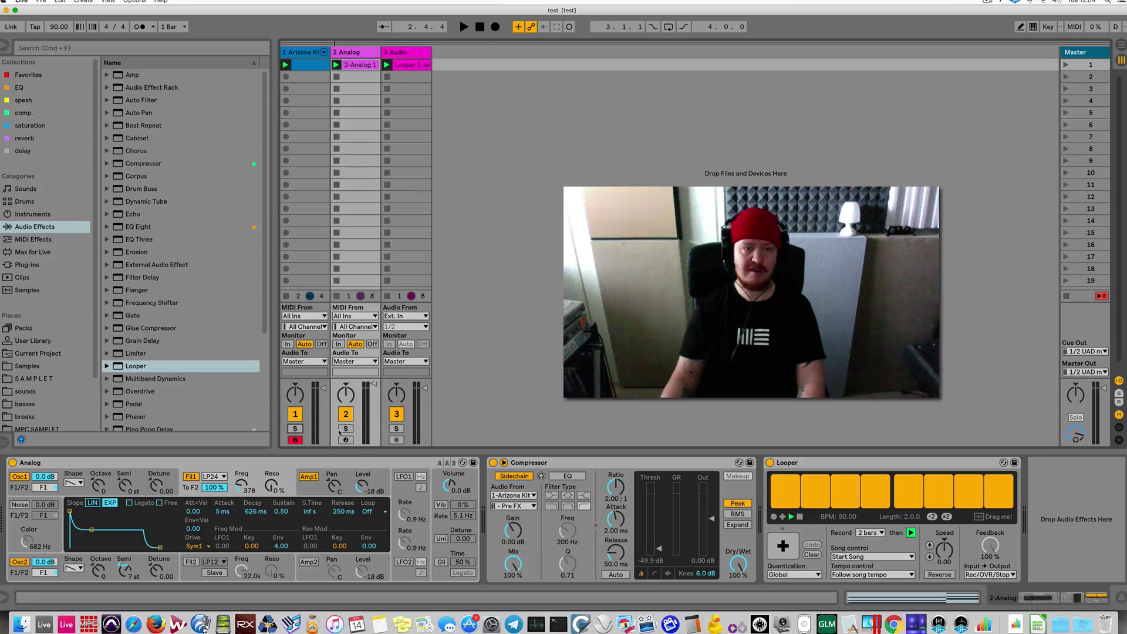
left_click(346, 429)
left_click(295, 429)
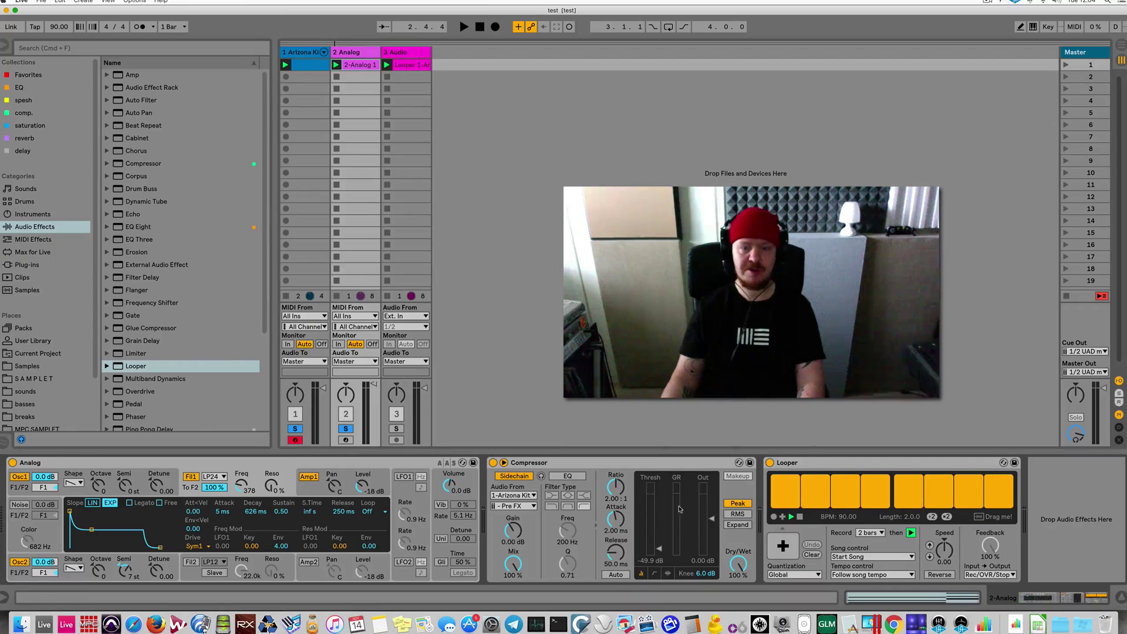
Delete the Looper after the Analog Compressor and play back the sidechained synth.
left_click(805, 463)
key("Delete")
key("space")
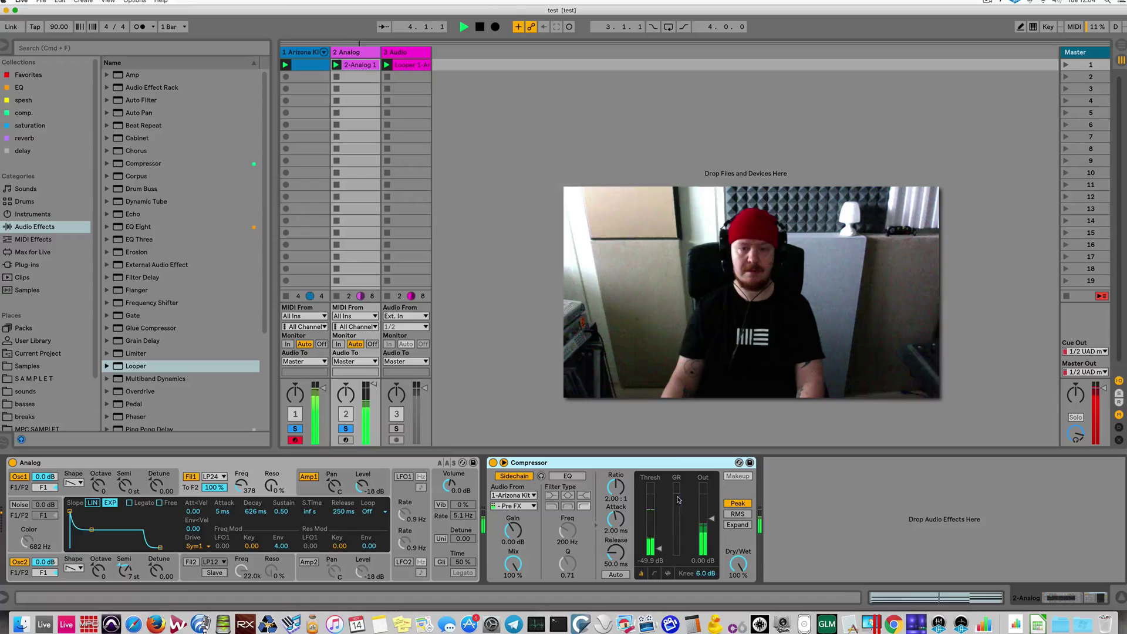
key("space")
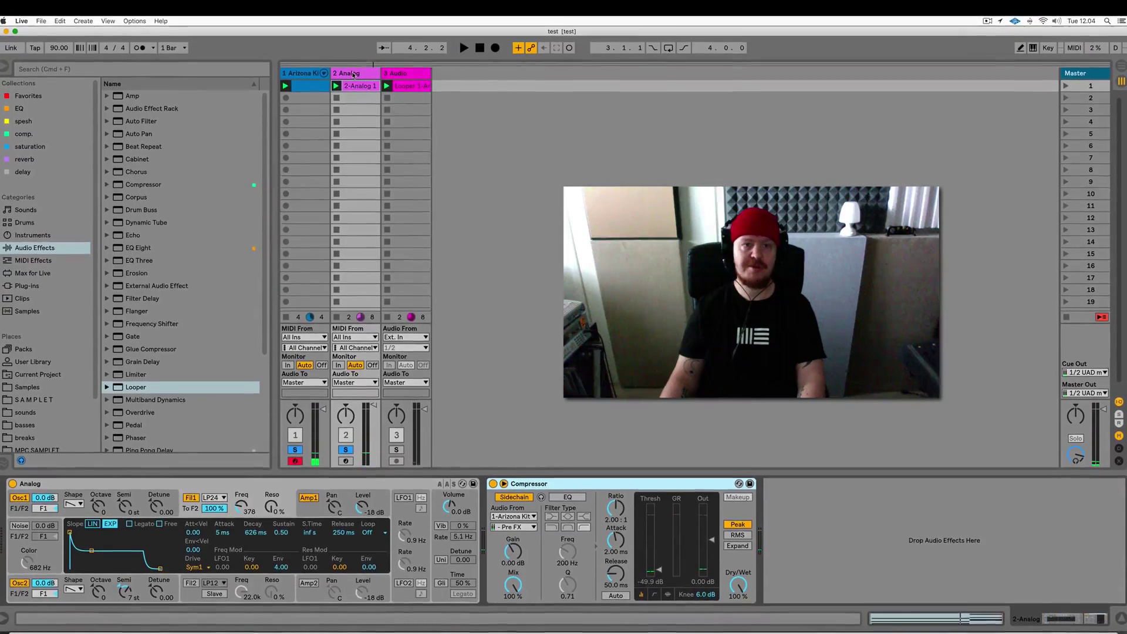
right_click(355, 54)
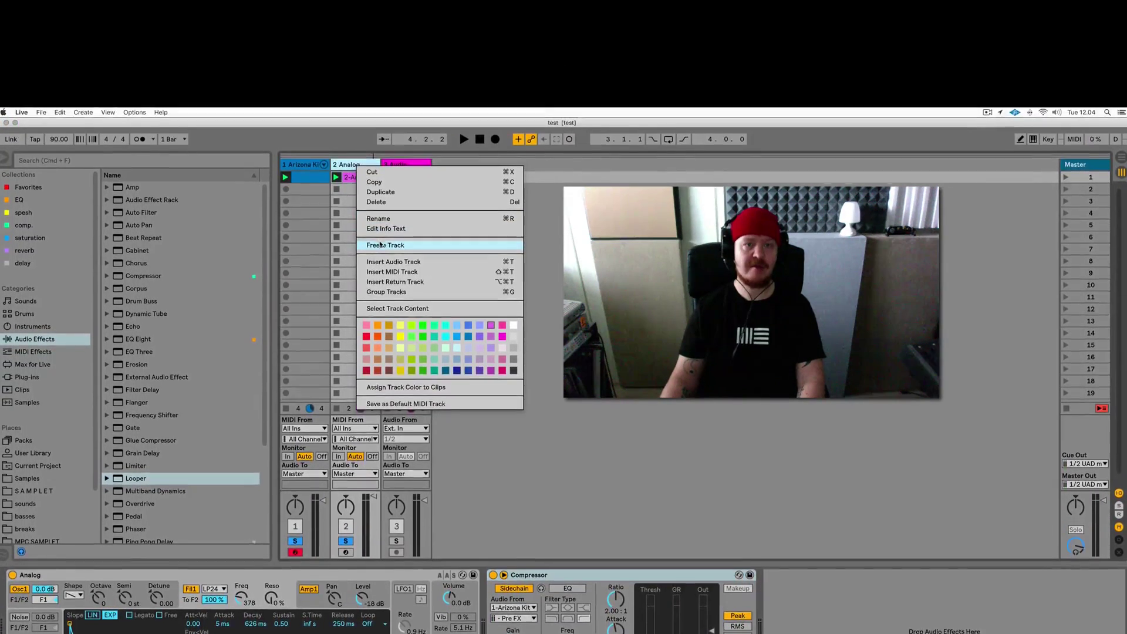
left_click(380, 245)
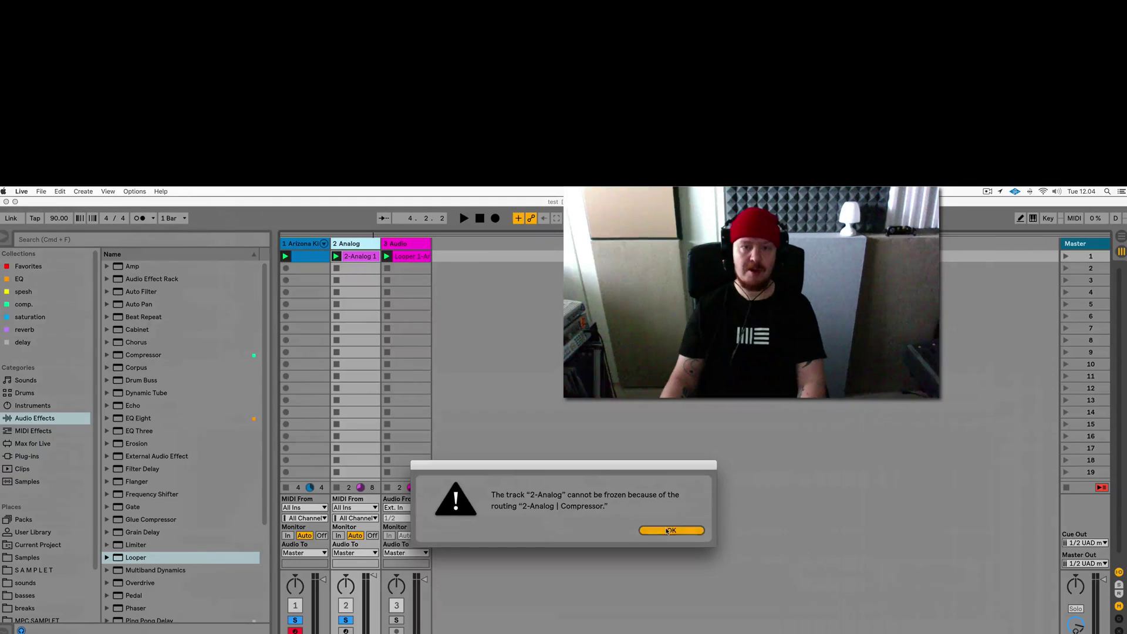
left_click(669, 531)
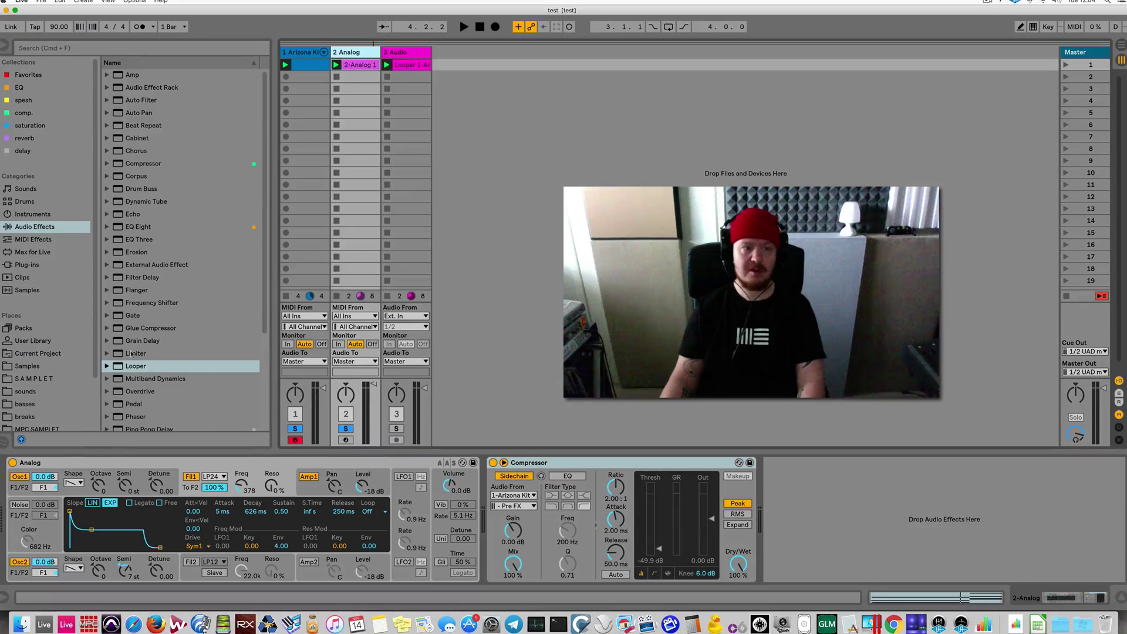
Add a Looper after the Analog Compressor and record a 2-bar synth loop into it.
double_click(126, 366)
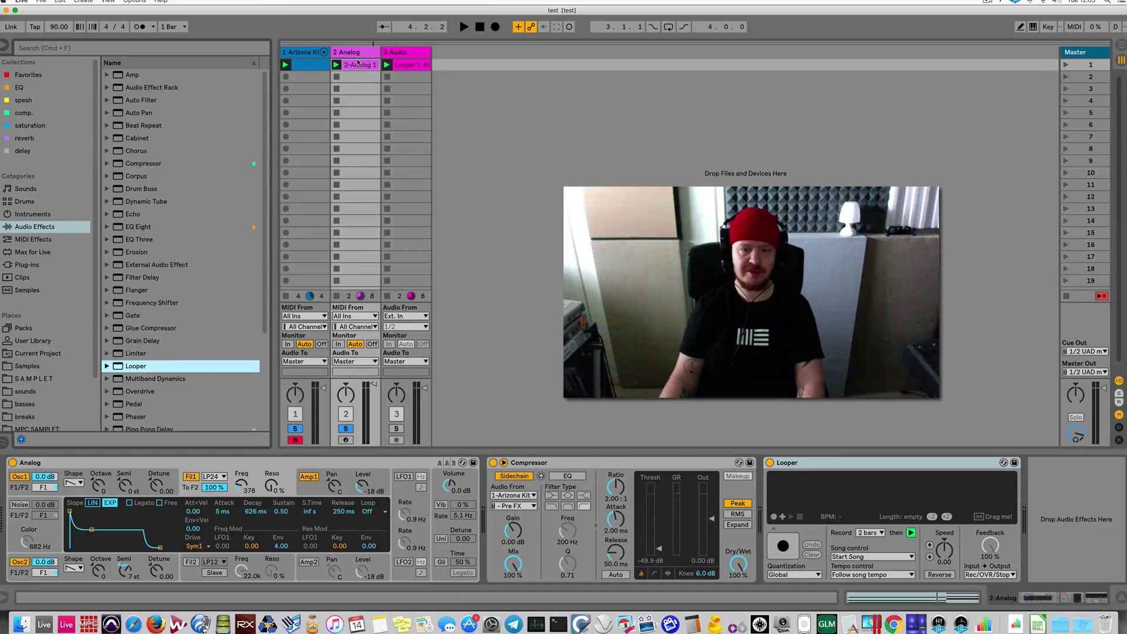
left_click(784, 546)
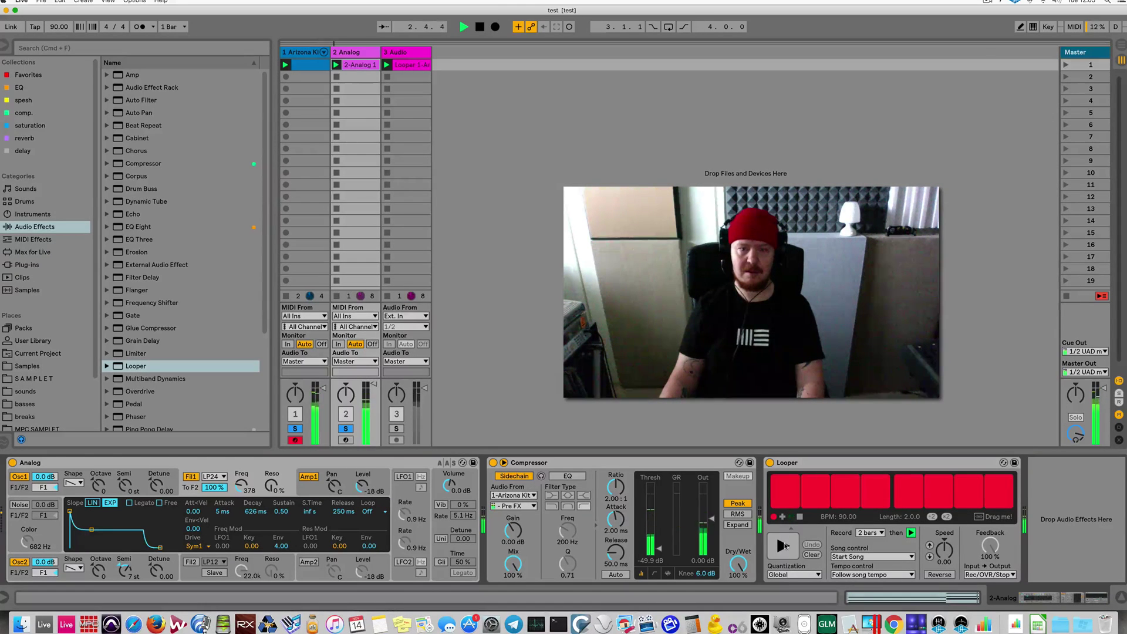
key("space")
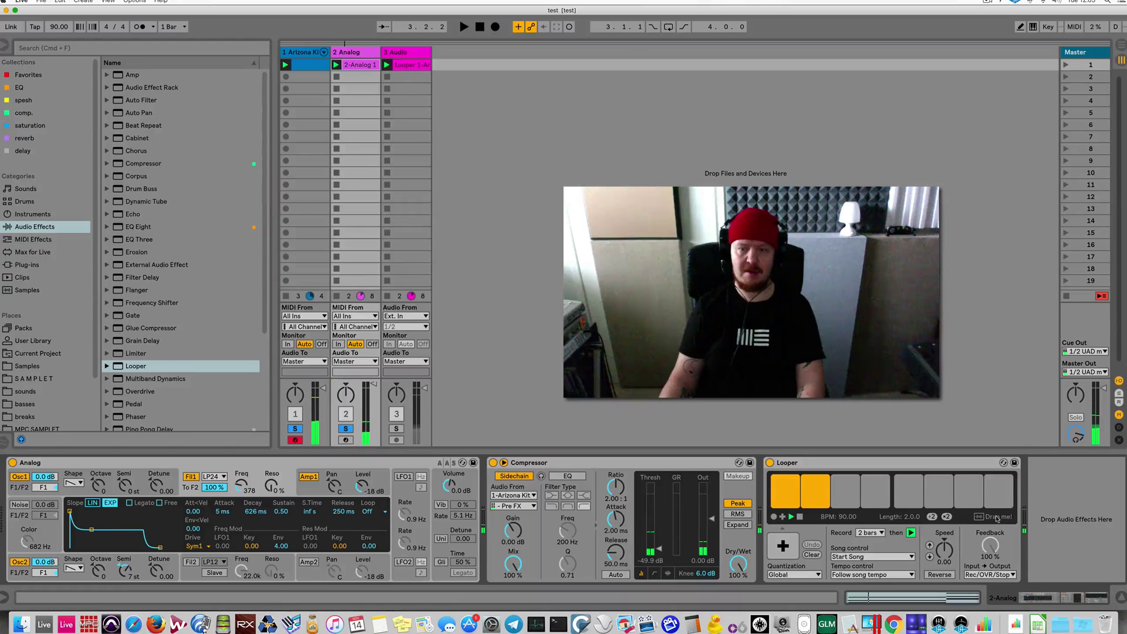
Drag the synth loop into new audio track 4 and solo tracks 3 and 4.
left_click_drag(864, 409, 463, 68)
left_click(396, 429)
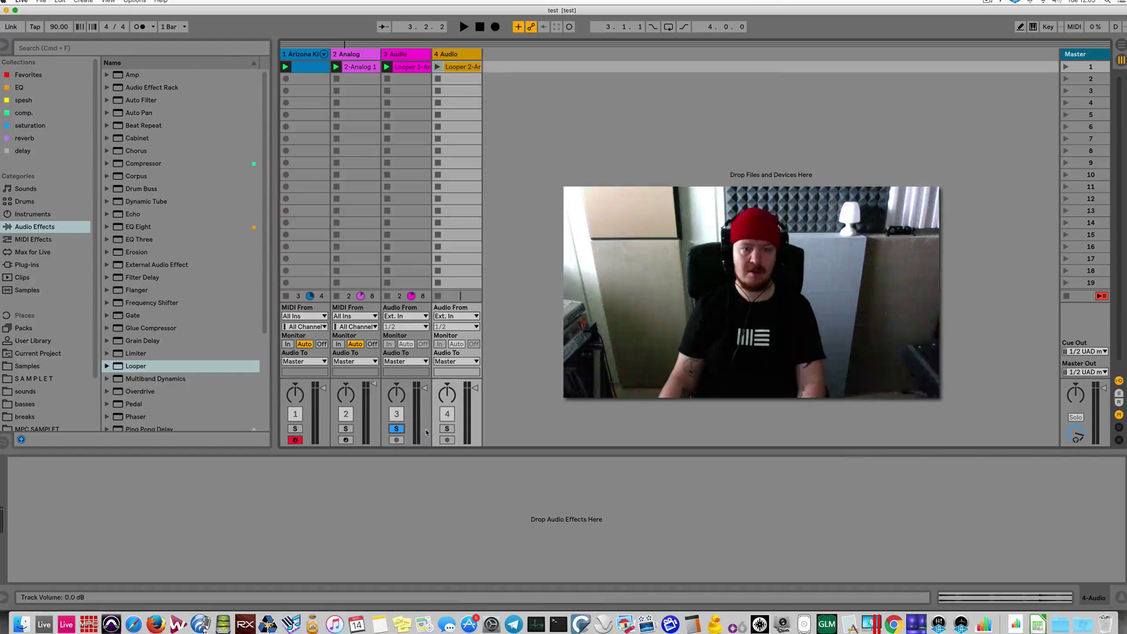
left_click(447, 428, "super")
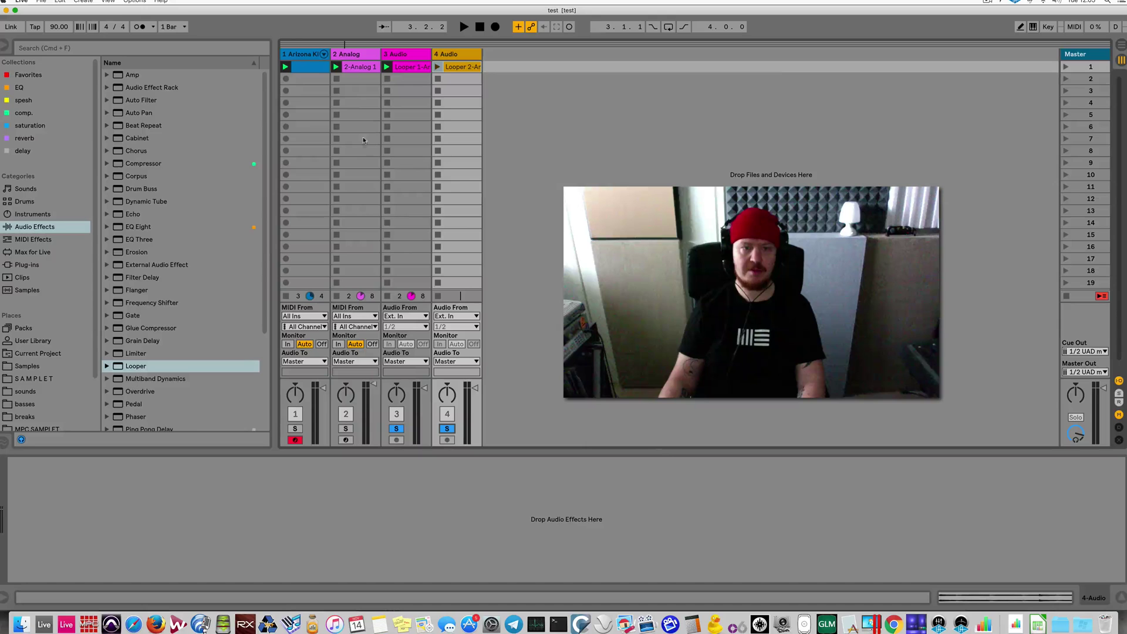
Play the 'Looper 2-Analog' clip, view its waveform, adjust track 4's volume, then stop.
left_click(438, 67)
double_click(456, 67)
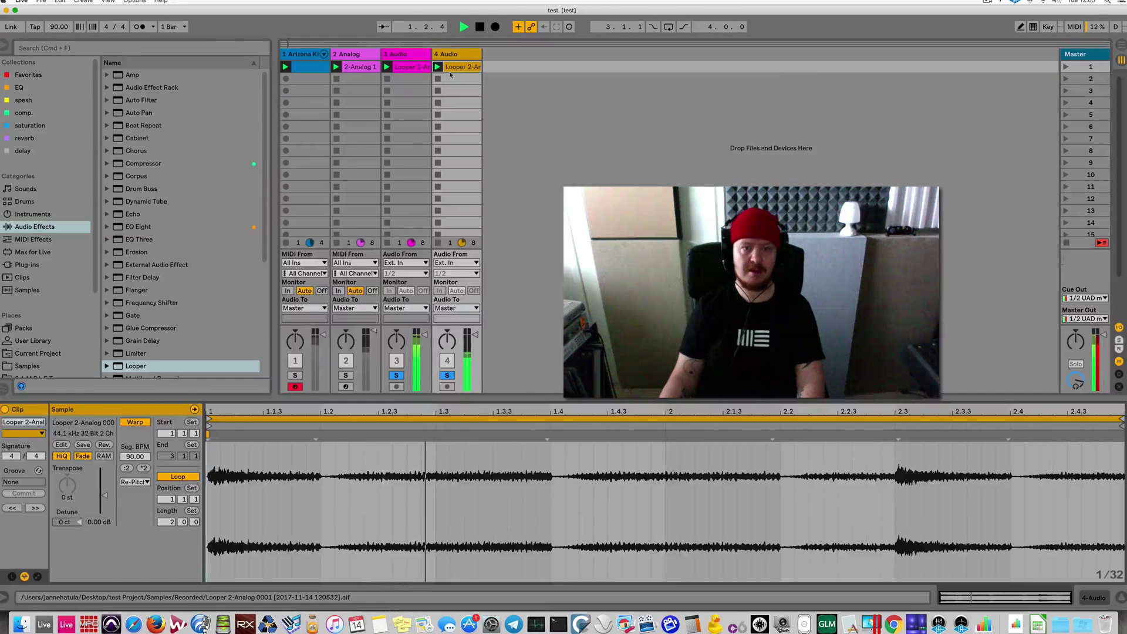
left_click_drag(474, 339, 475, 335)
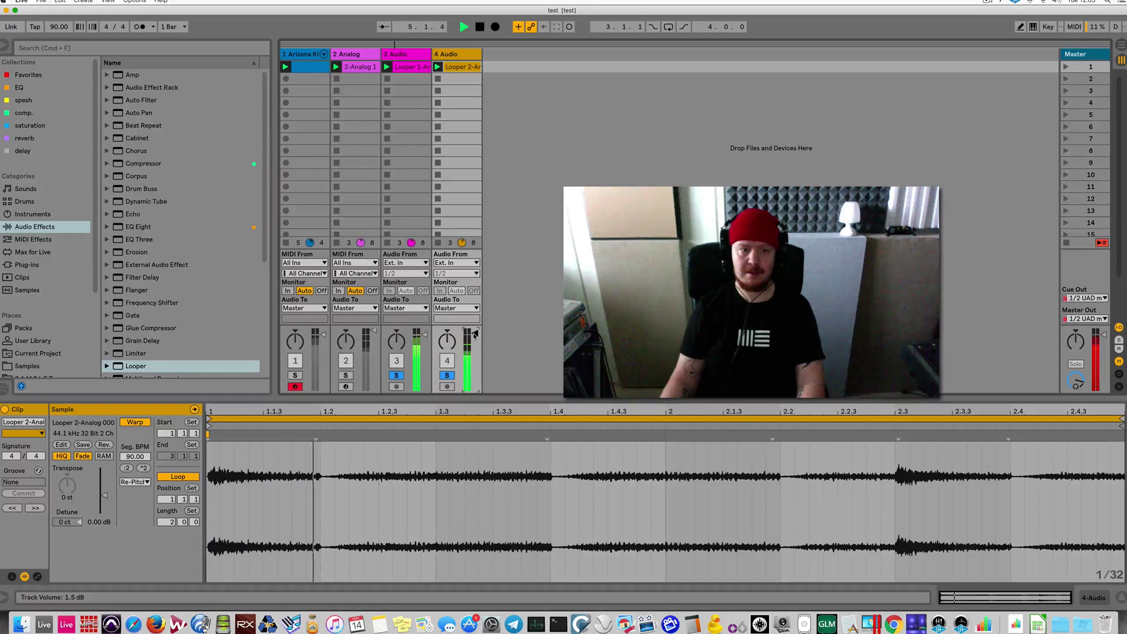
key("space")
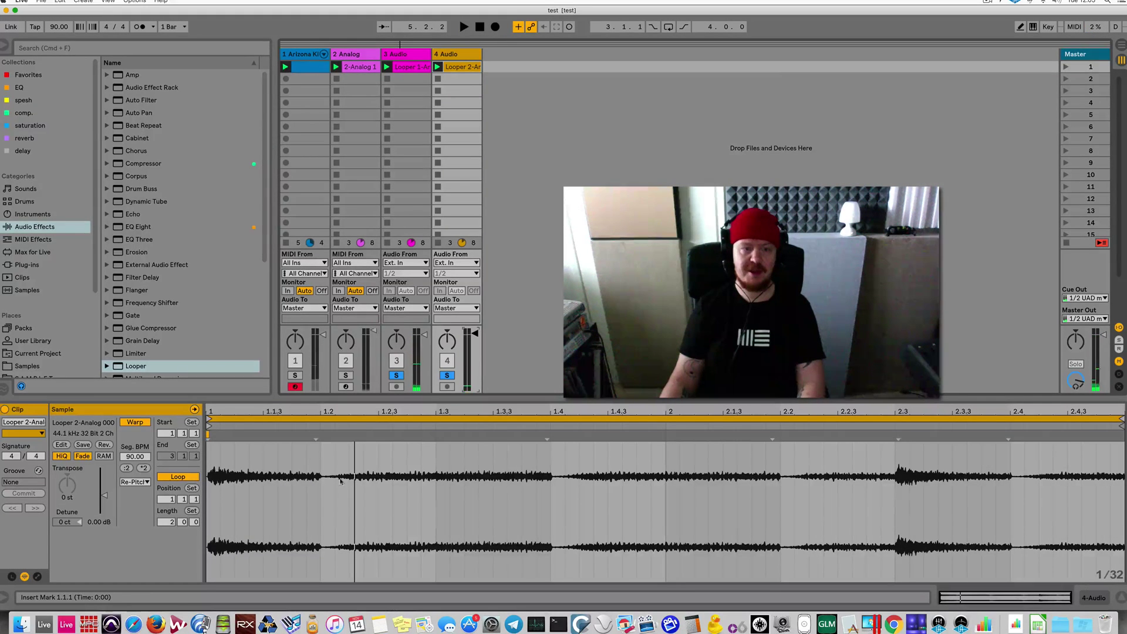